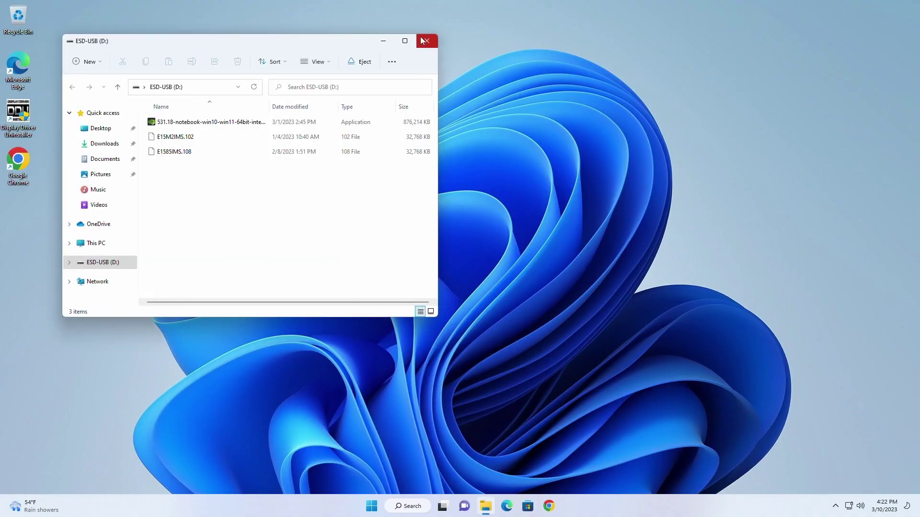
Quick-format the ESD-USB (D:) drive with the FAT32 file system and a 32-kilobyte allocation unit size.
right_click(108, 265)
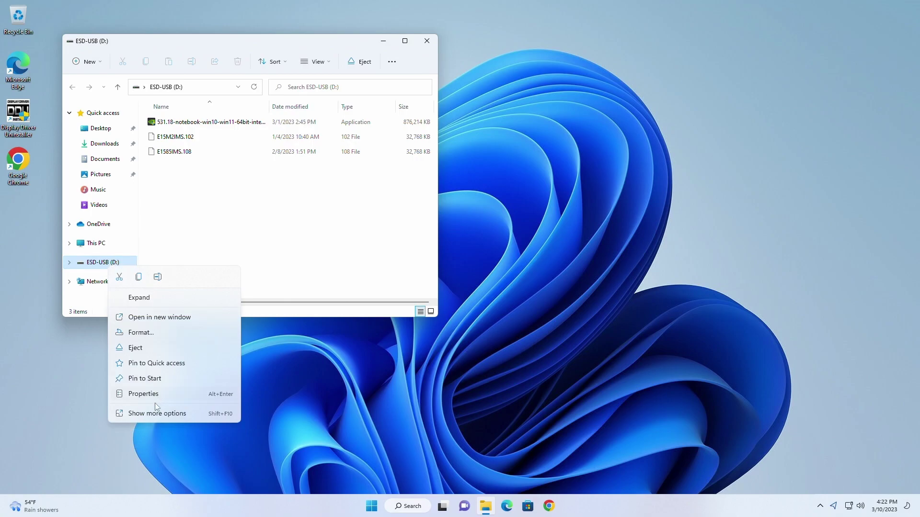
click(160, 334)
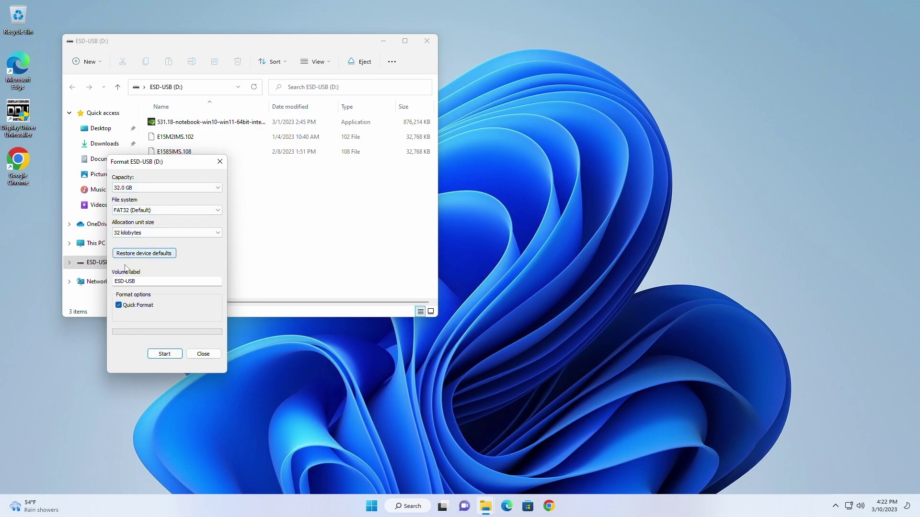
click(160, 355)
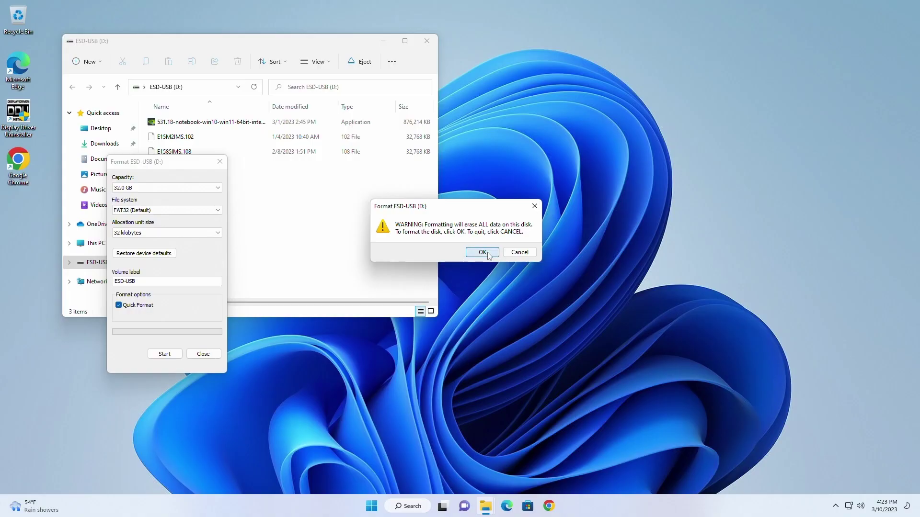
click(524, 320)
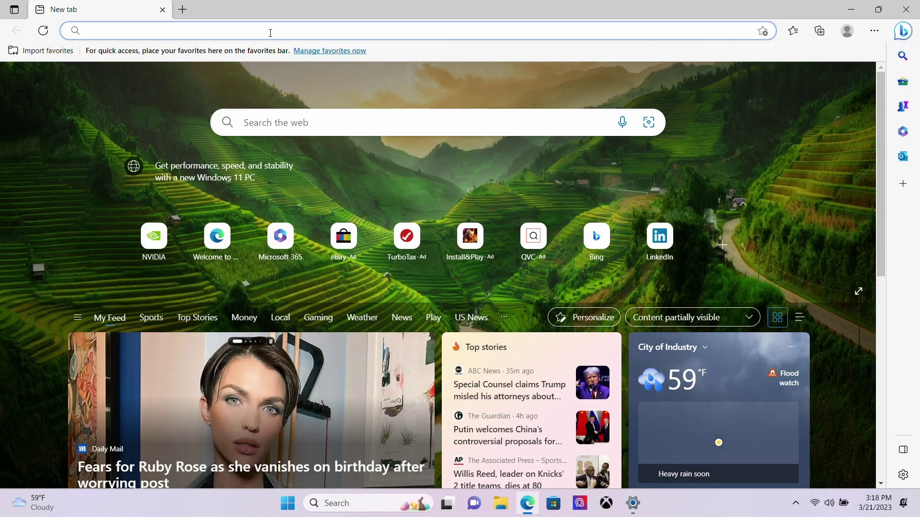
Open the us.msi.com website in Microsoft Edge and accept its cookies.
text(us.msi.co)
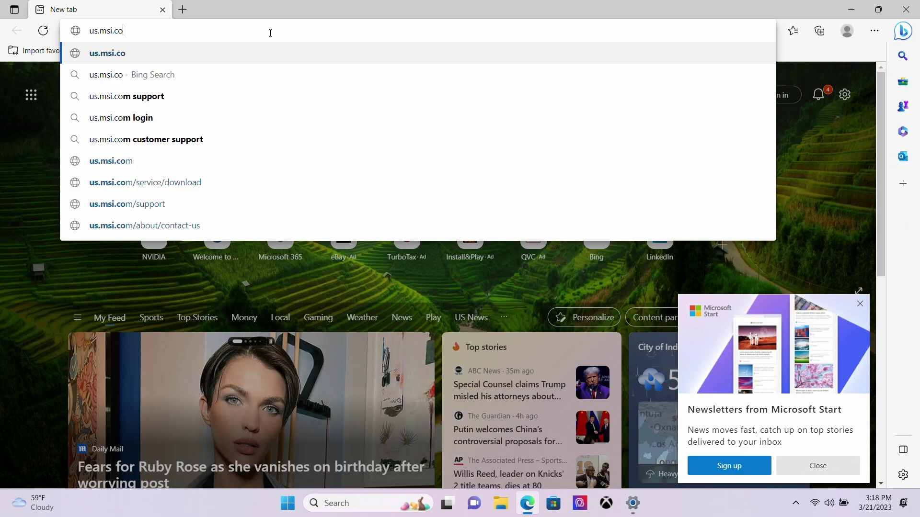
text(m)
key(Return)
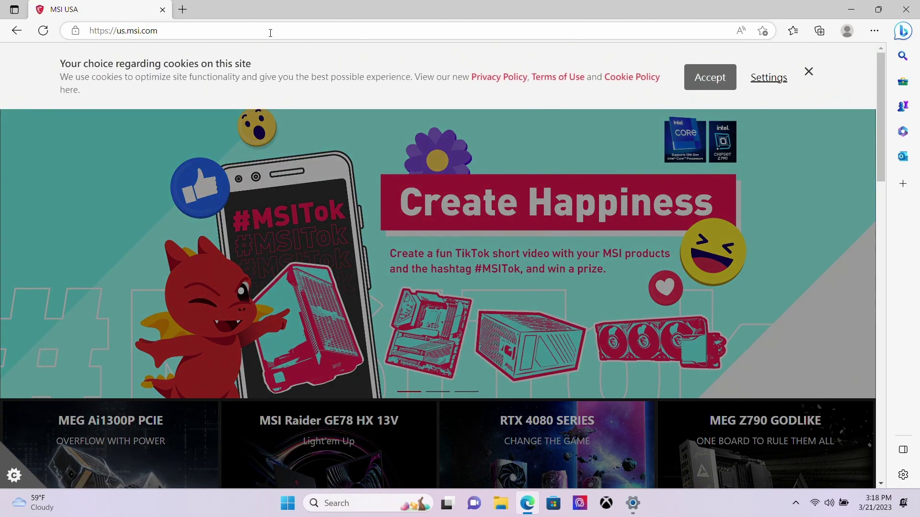
click(703, 76)
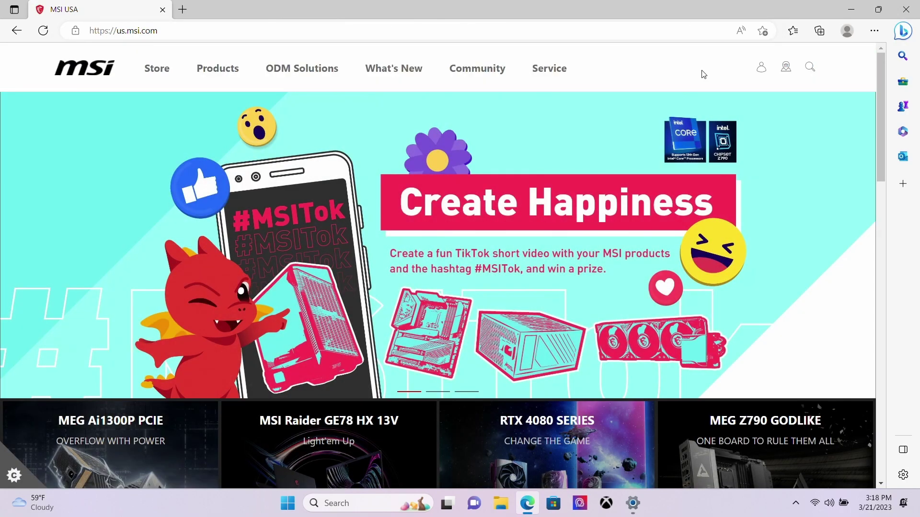
Search the MSI site for Z690 and open the BIOS downloads on the MPG Z690 CARBON WIFI support page.
click(817, 75)
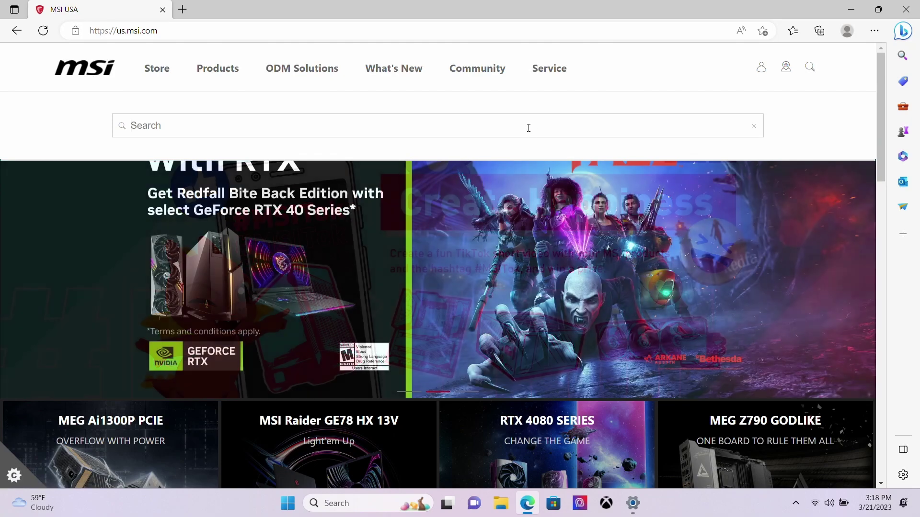
text(Z)
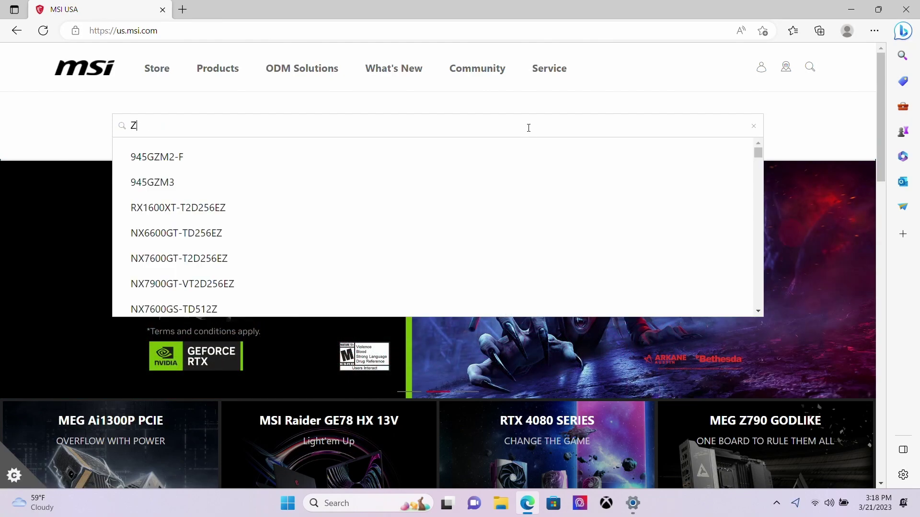
text(690)
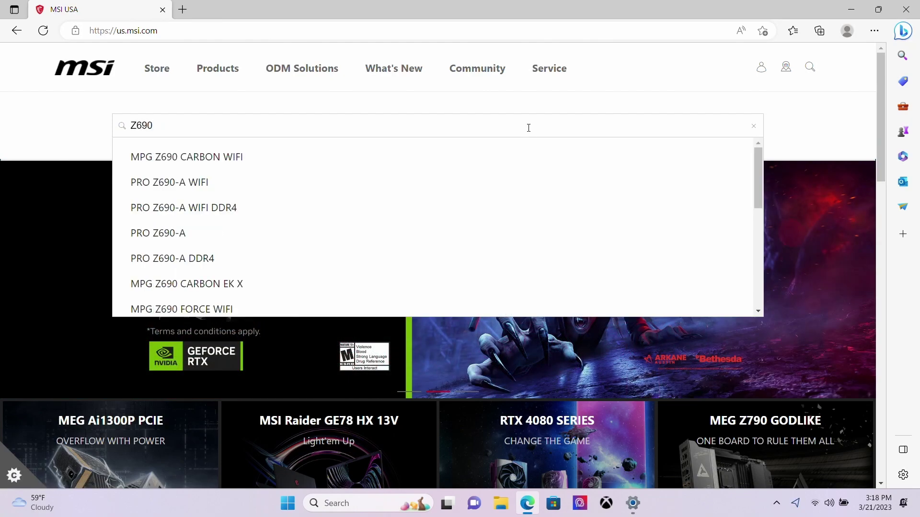
click(518, 156)
click(447, 255)
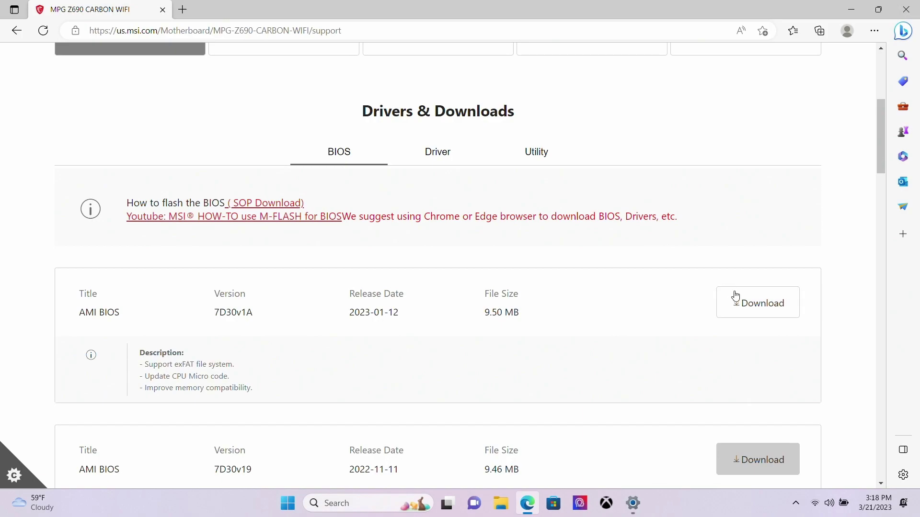
Download AMI BIOS version 7D30v1A and extract the zip archive to the 7D30v1A folder in Downloads.
click(735, 297)
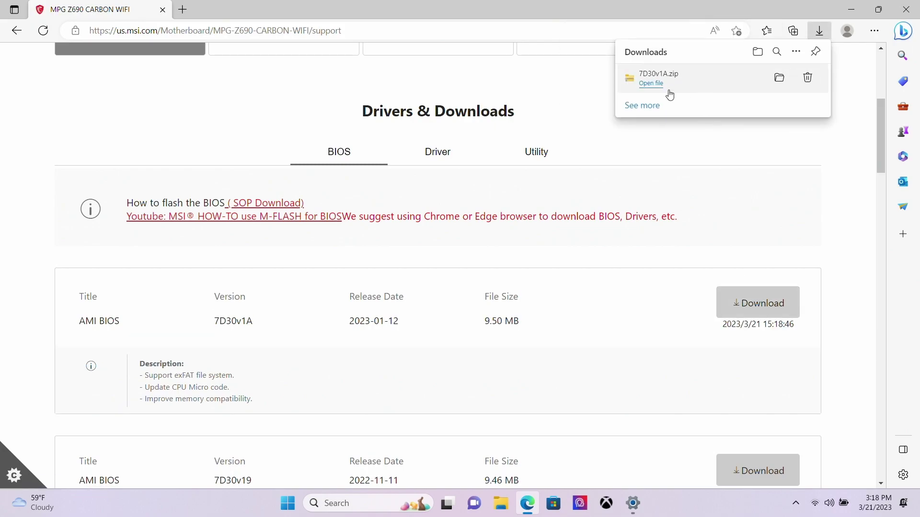
click(658, 88)
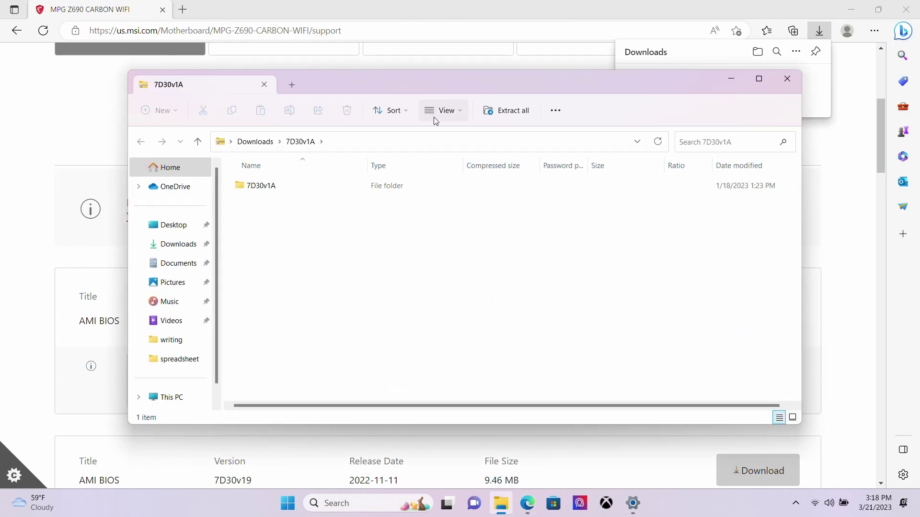
click(507, 115)
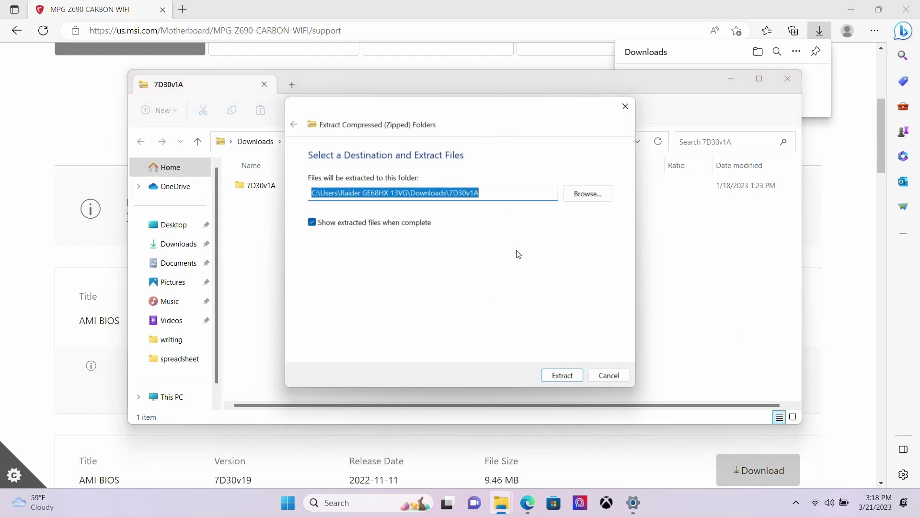
click(556, 380)
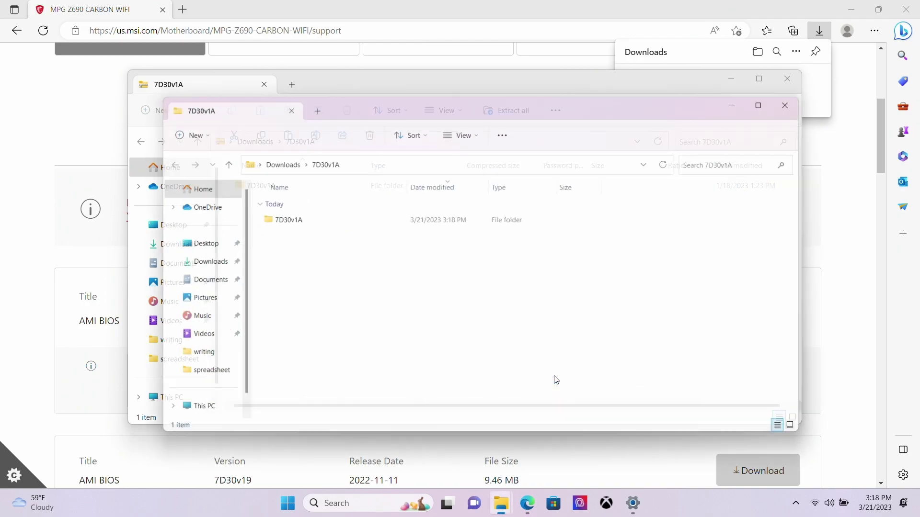
Rename the E7D30IMS.1A0 file in the inner 7D30v1A folder as MSI.ROM, accepting the extension change.
double_click(321, 224)
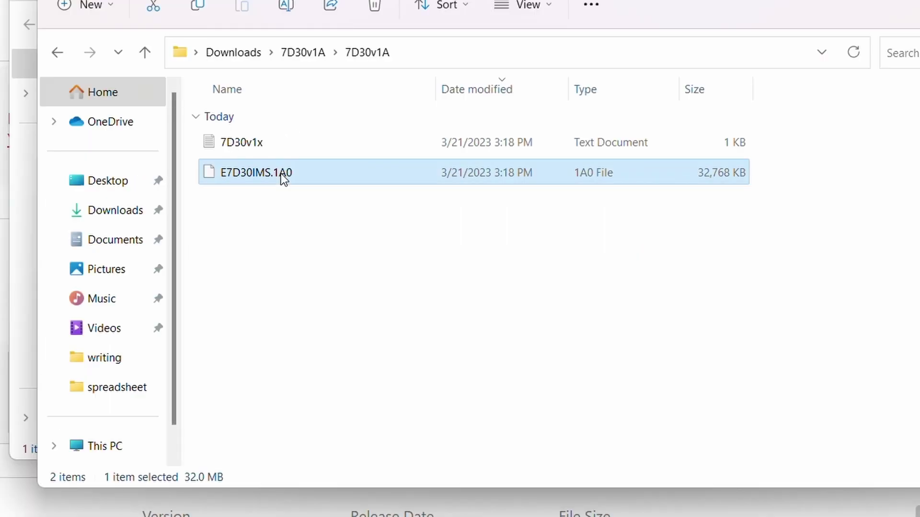
right_click(223, 294)
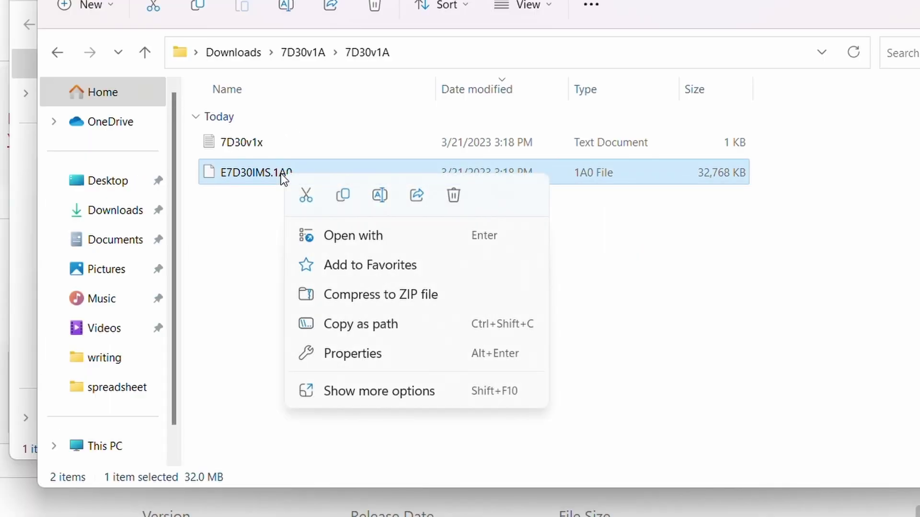
click(381, 204)
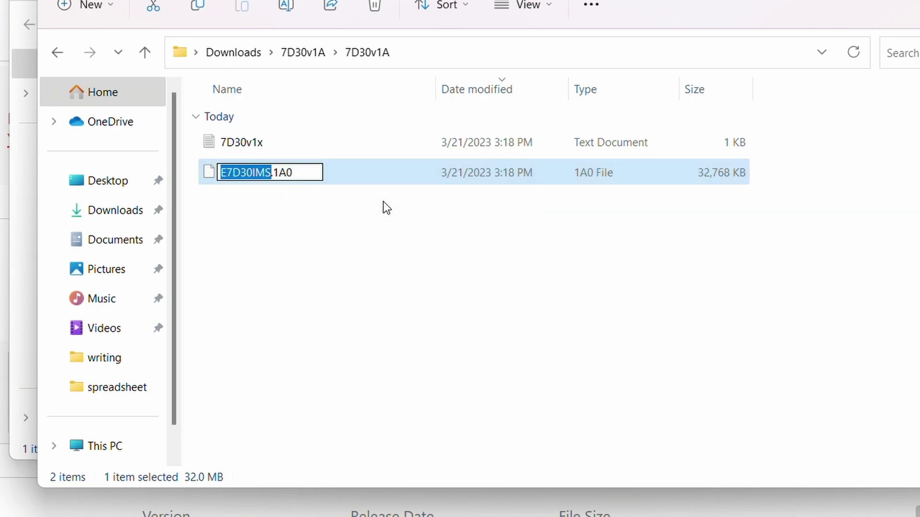
key(Delete)
key(Delete)
key(Delete)
key(Delete)
key(Delete)
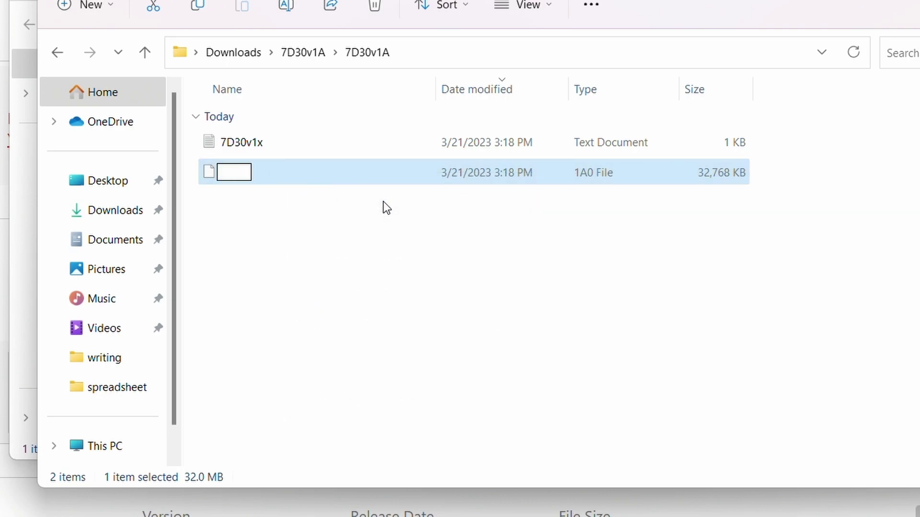
text(MSI)
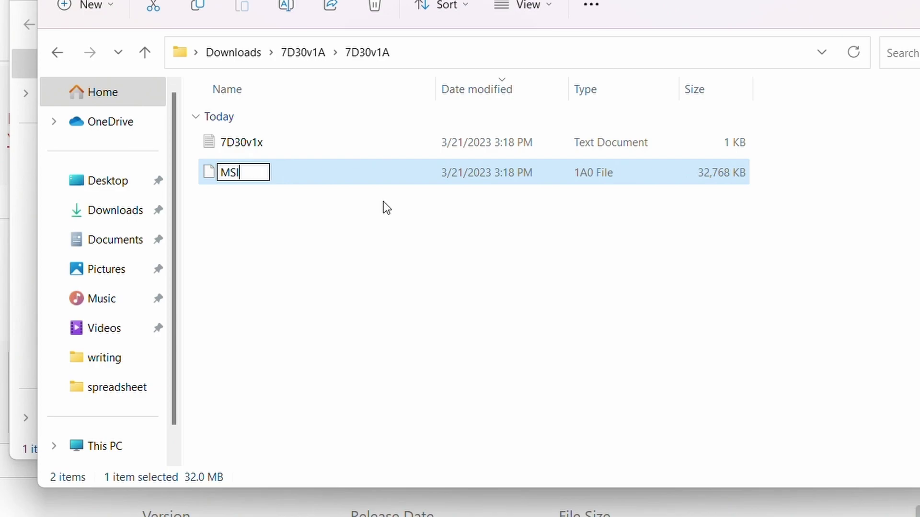
text(.ROM)
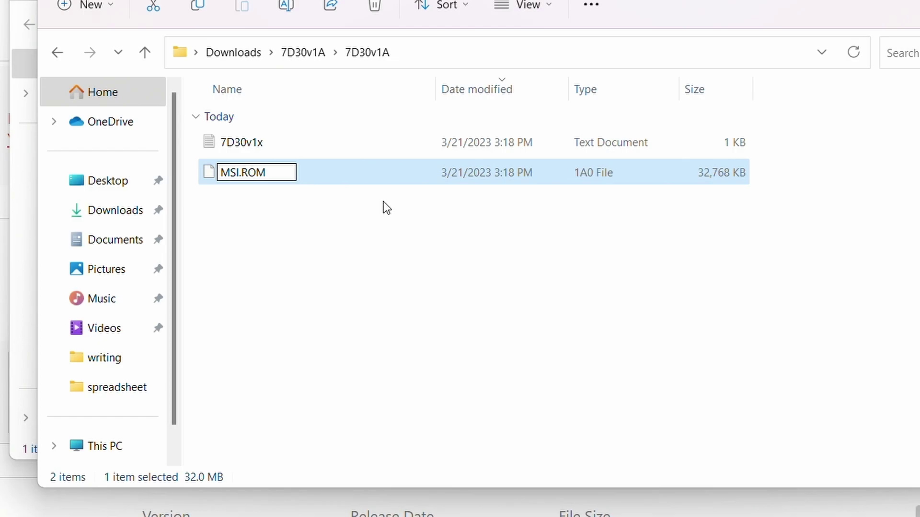
key(Return)
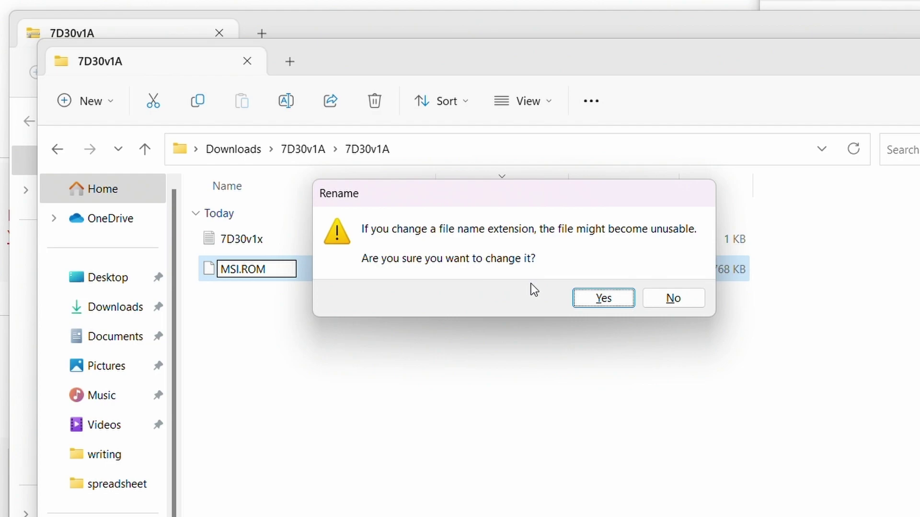
click(602, 300)
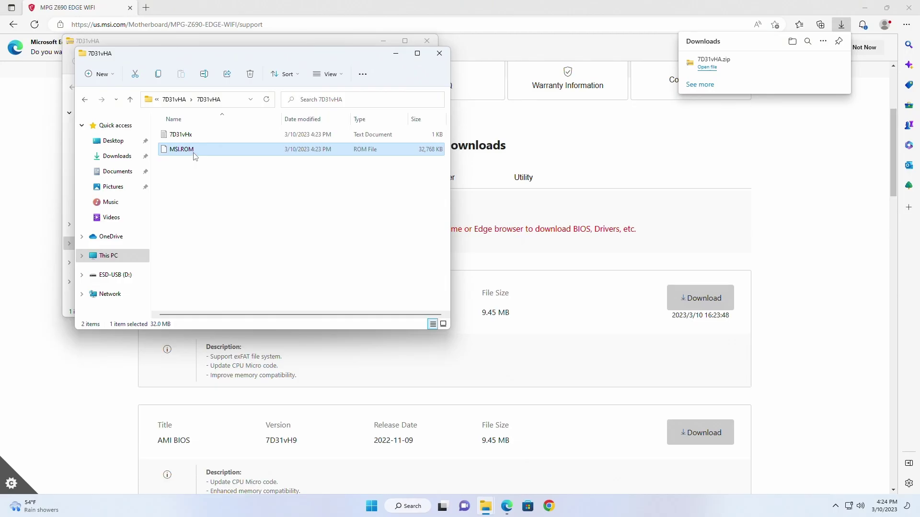
Copy MSI.ROM onto the ESD-USB (D:) drive and open the drive to check its contents.
drag(194, 152, 106, 280)
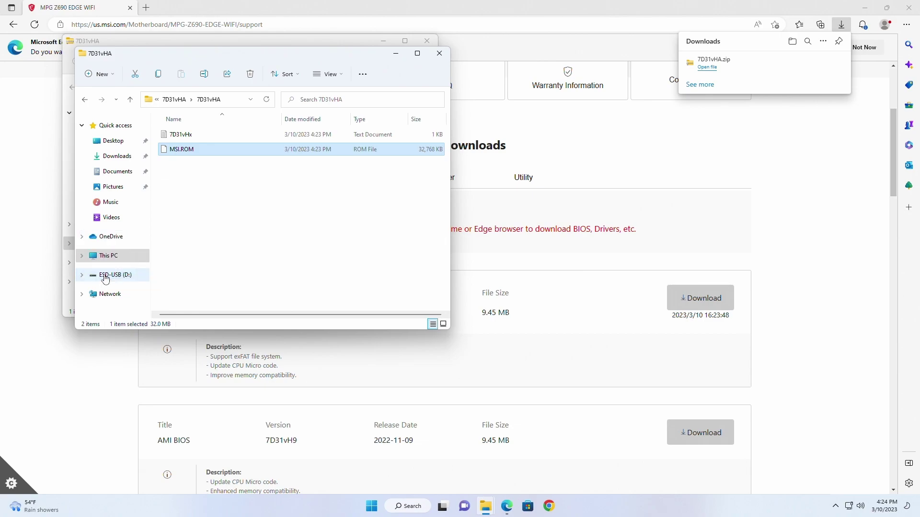
click(106, 278)
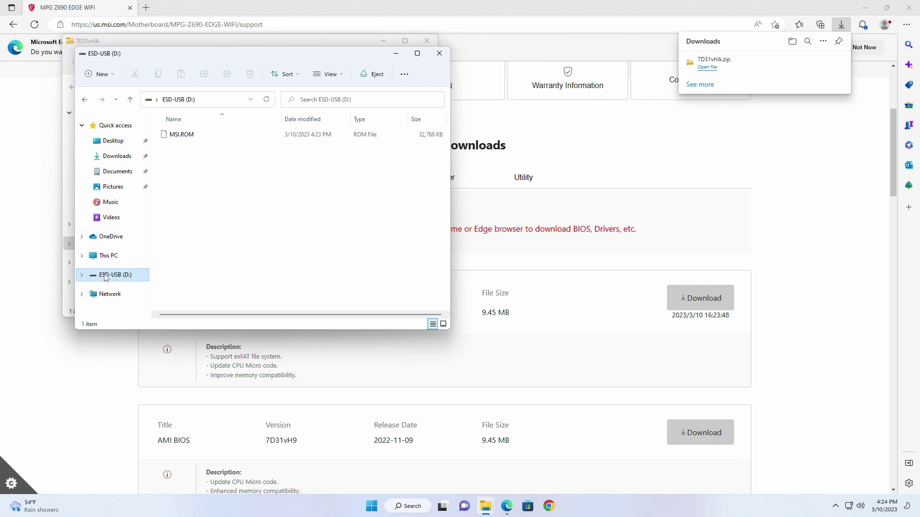